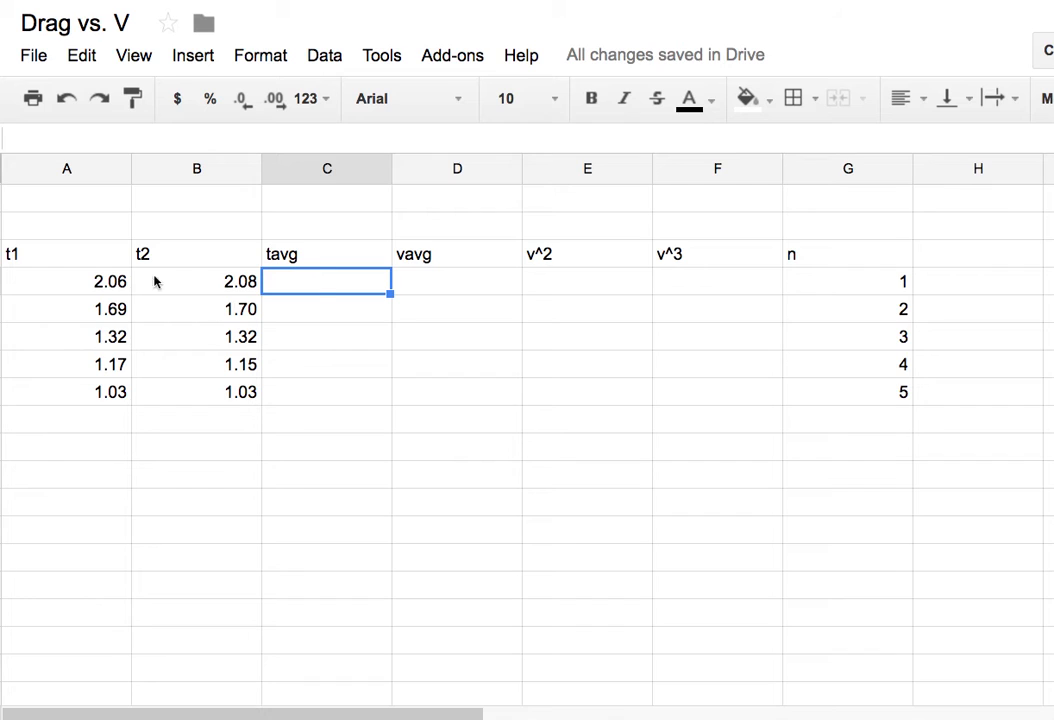
Step: Average t1 and t2 in C4 with =(A4+B4)/2 and fill the tavg formula down to C8
click(311, 289)
text(=()
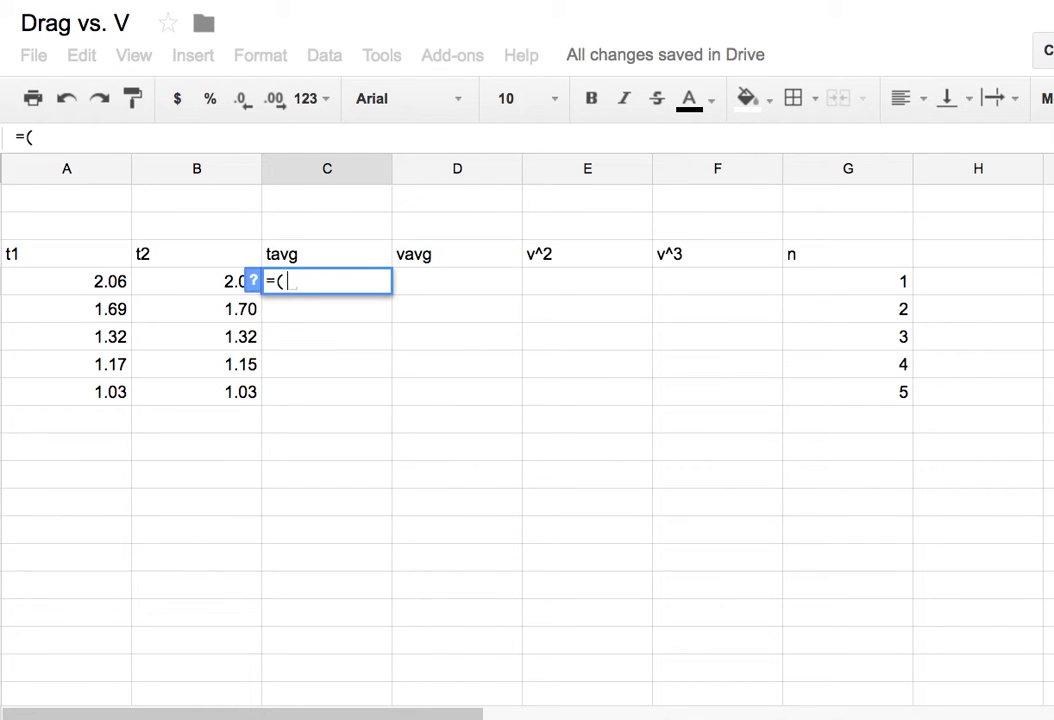
click(95, 288)
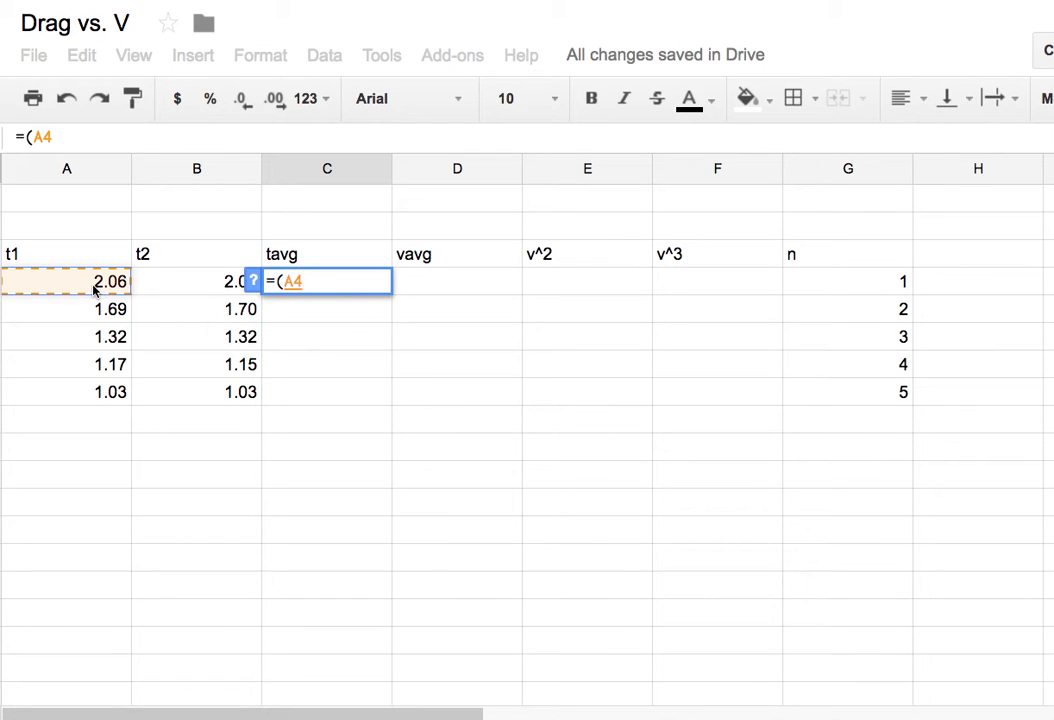
text(+)
click(171, 291)
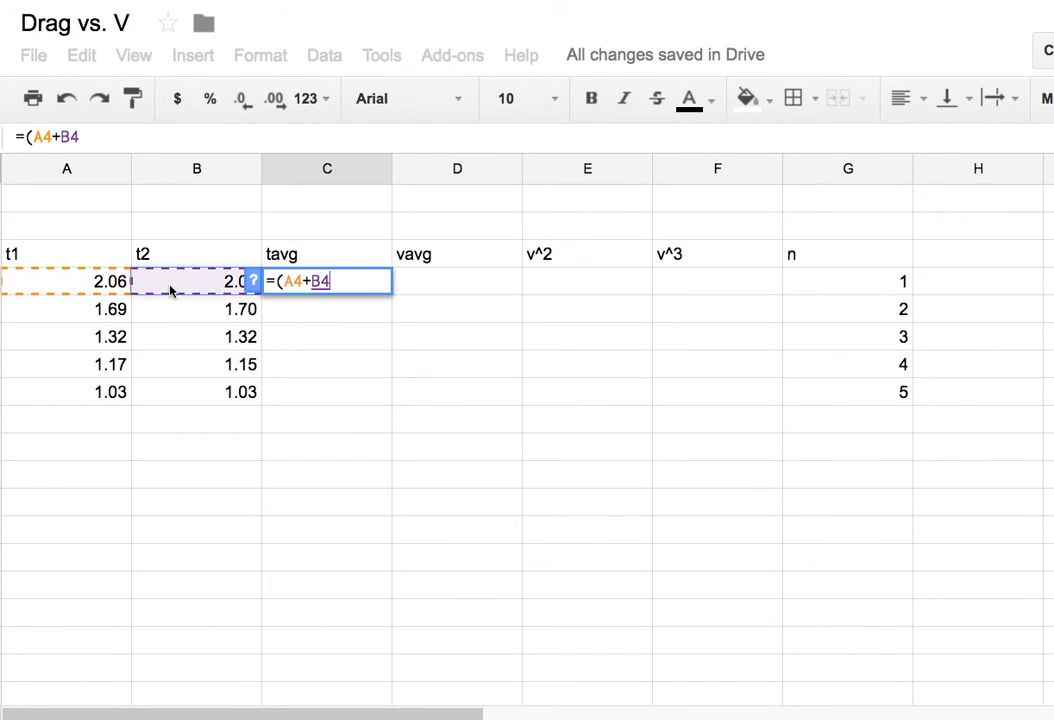
text()/2)
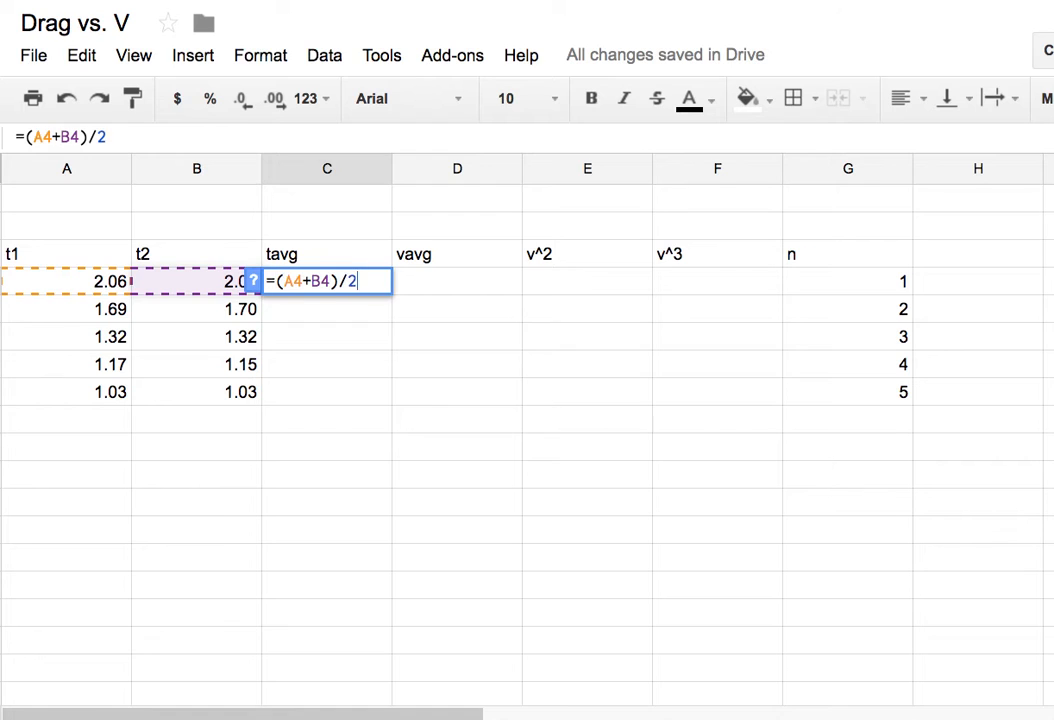
key(Return)
click(349, 284)
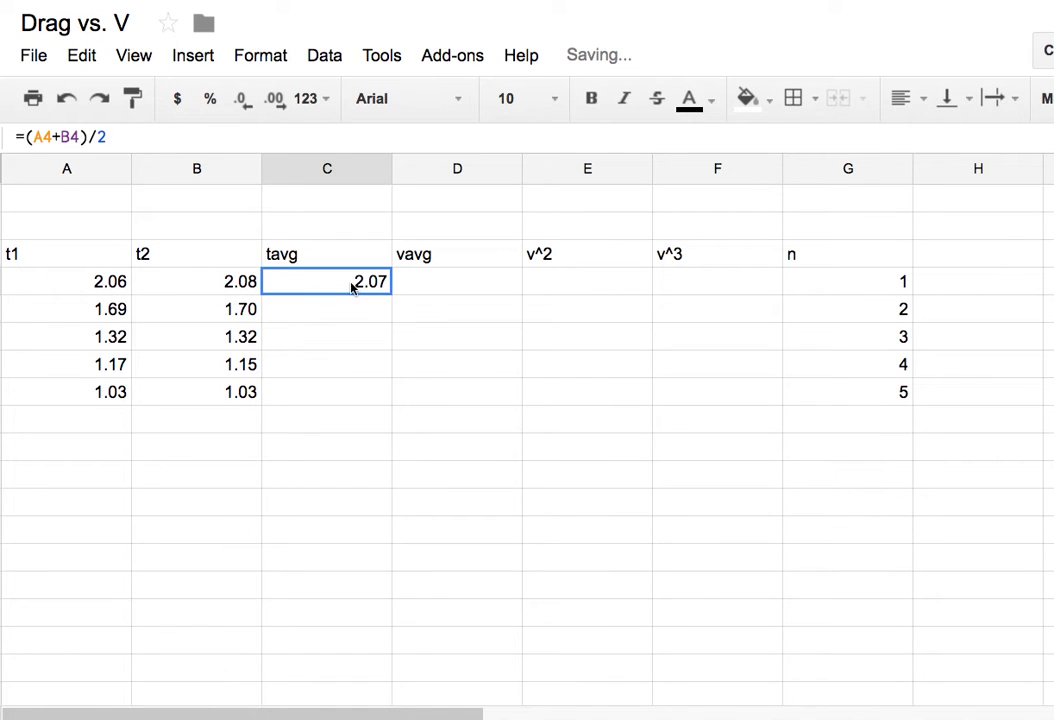
drag(390, 293, 386, 390)
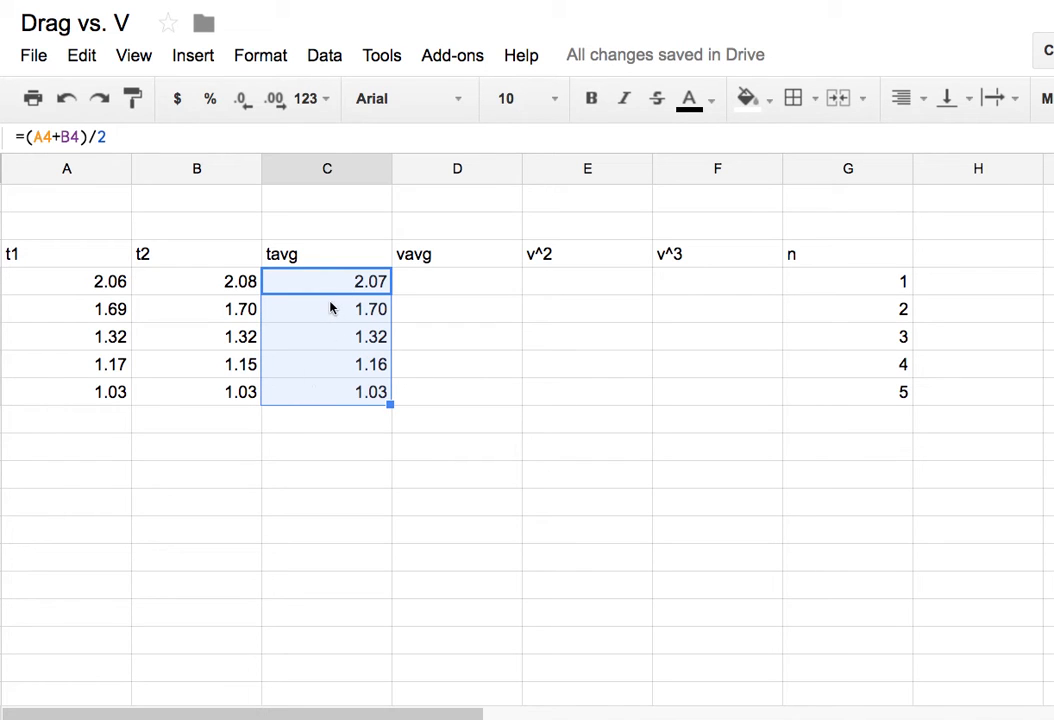
Step: Calculate vavg in D4 as 2 divided by C4 and fill the formula down to D8
click(453, 288)
text(=2.0/)
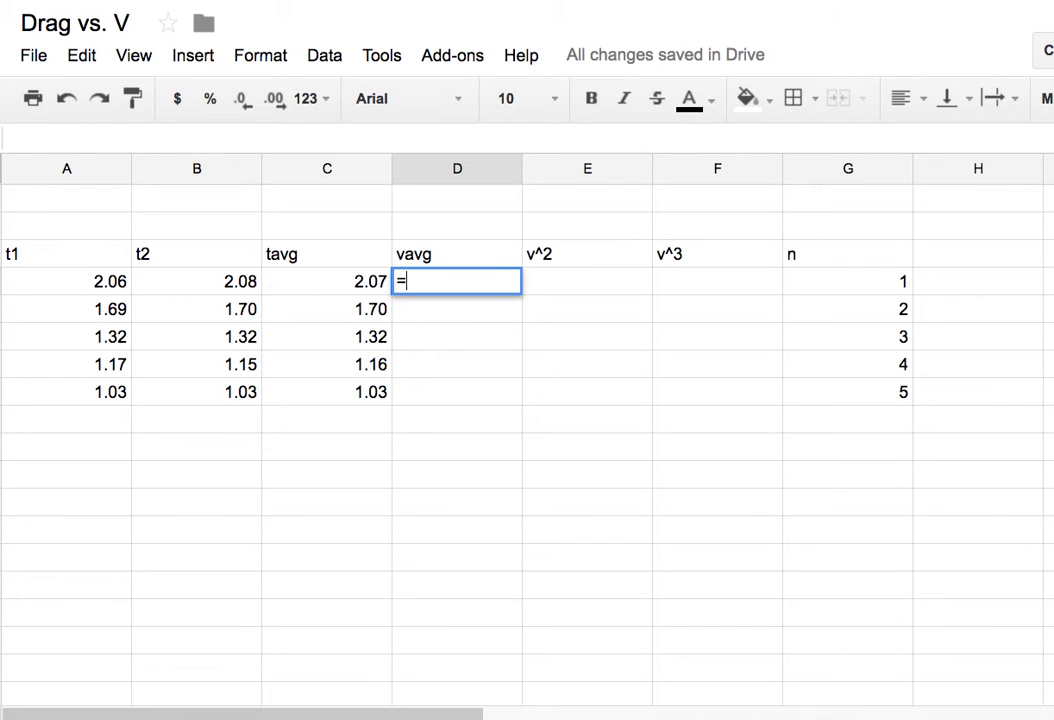
click(343, 289)
key(Return)
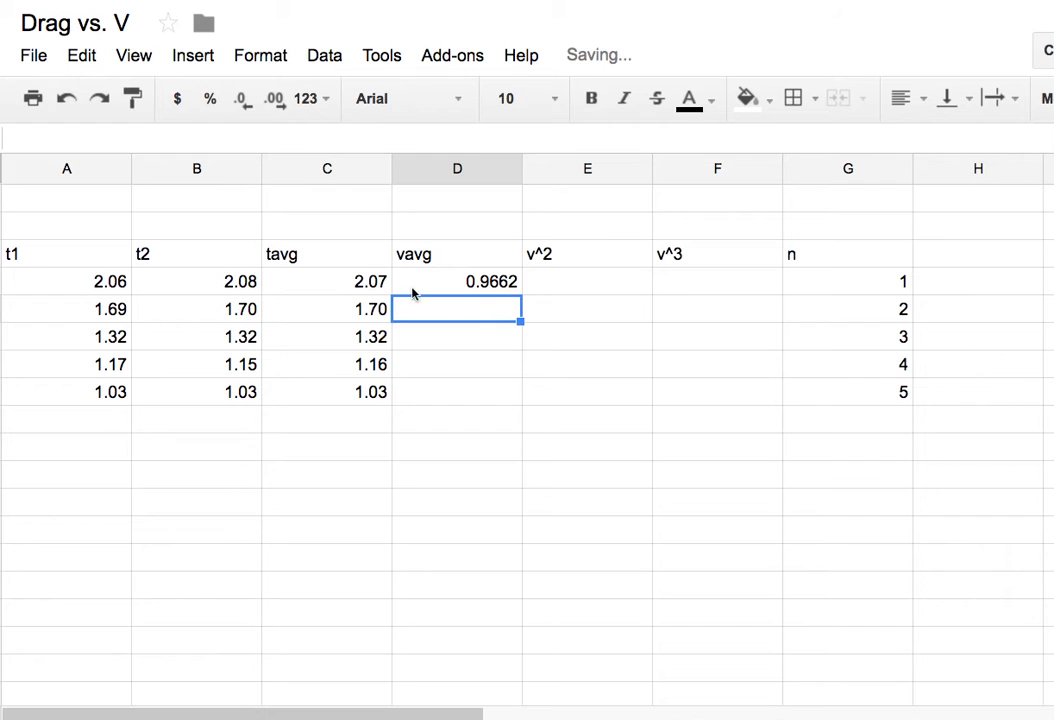
click(438, 285)
drag(520, 293, 520, 392)
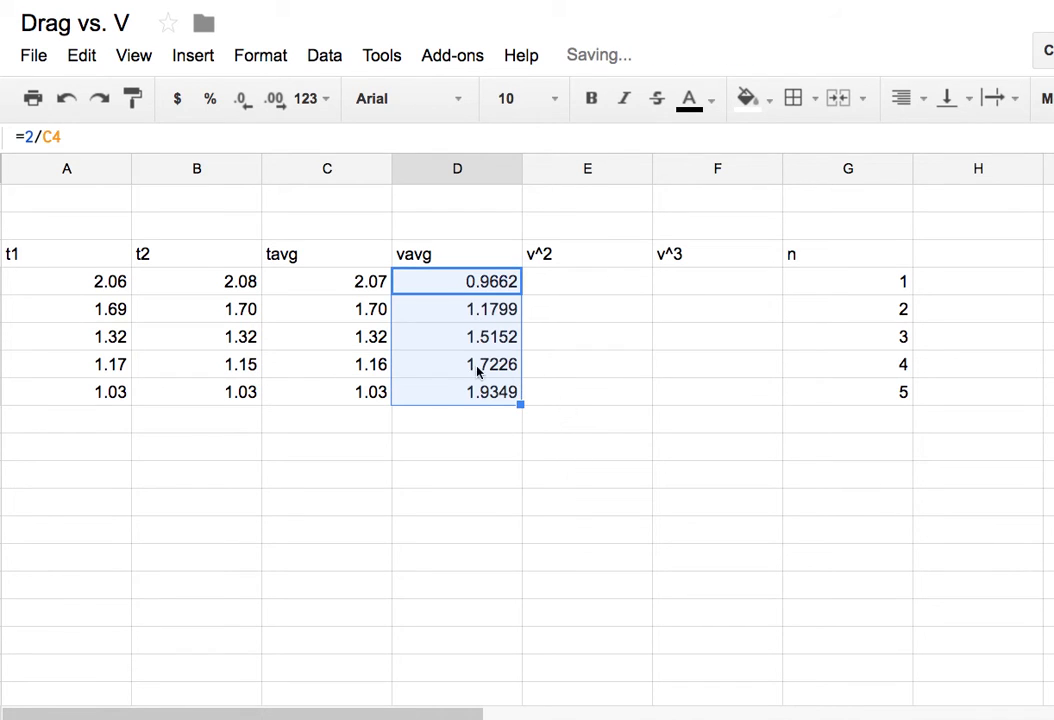
Step: Enter the v^2 formula =D4^2 in cell E4
click(584, 283)
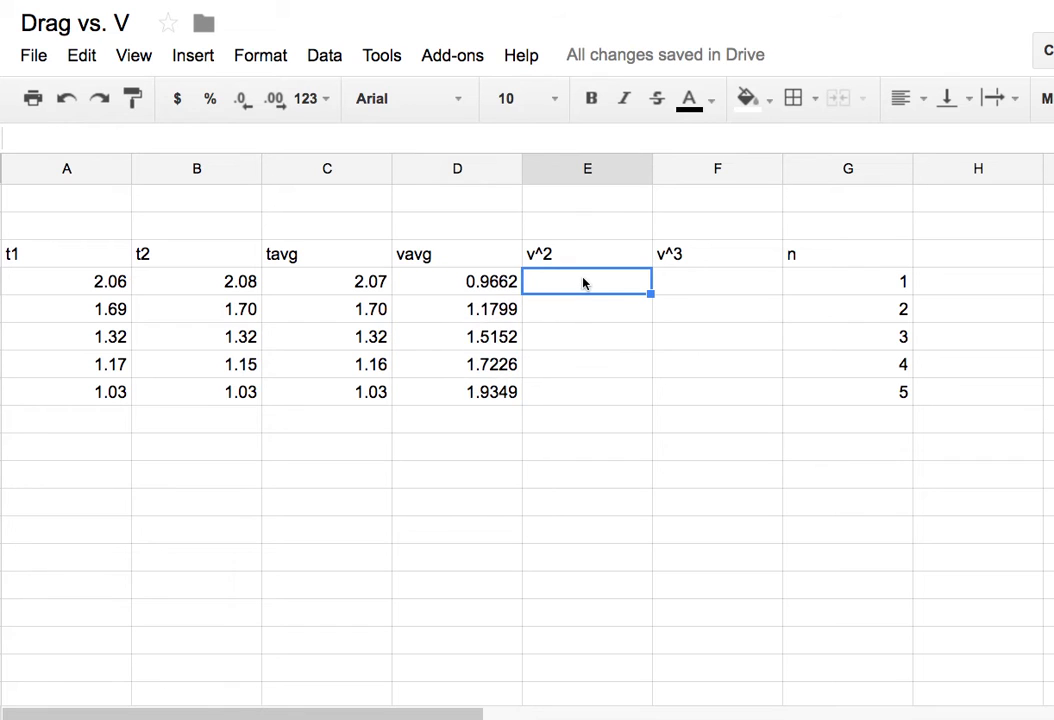
text(=)
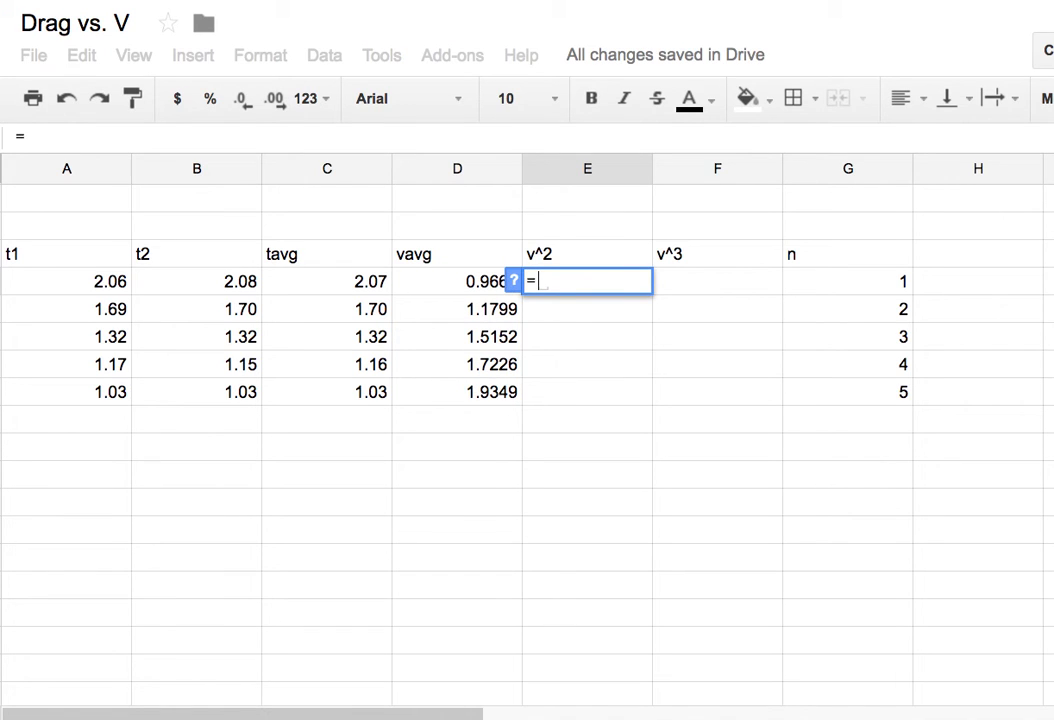
click(469, 289)
text(^)
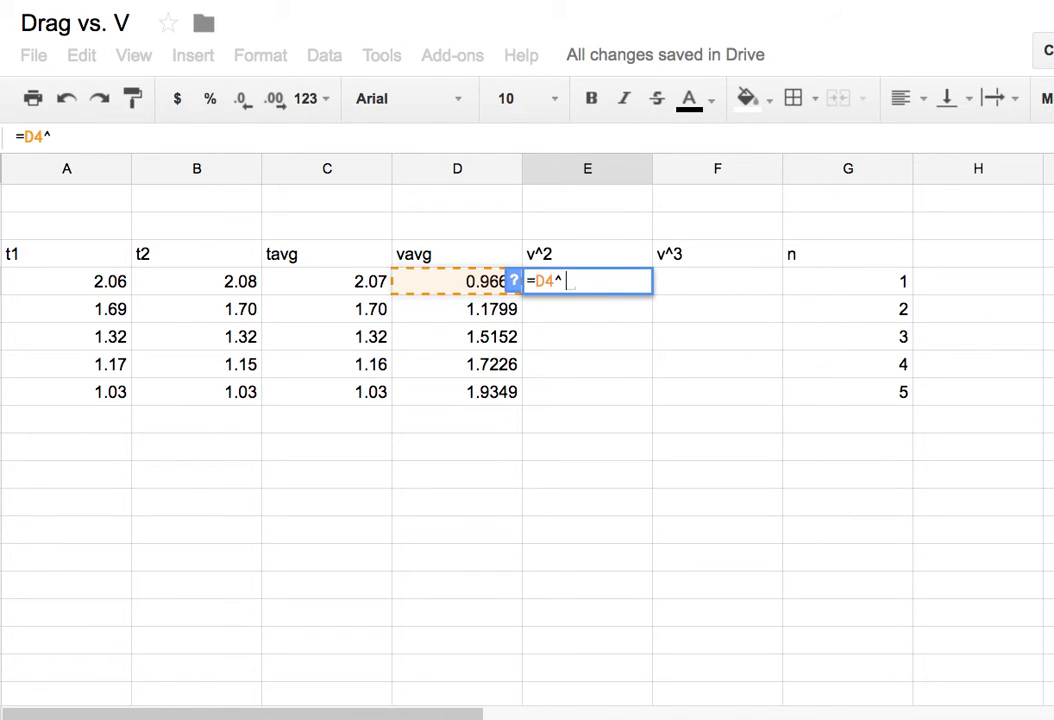
text(2)
key(Return)
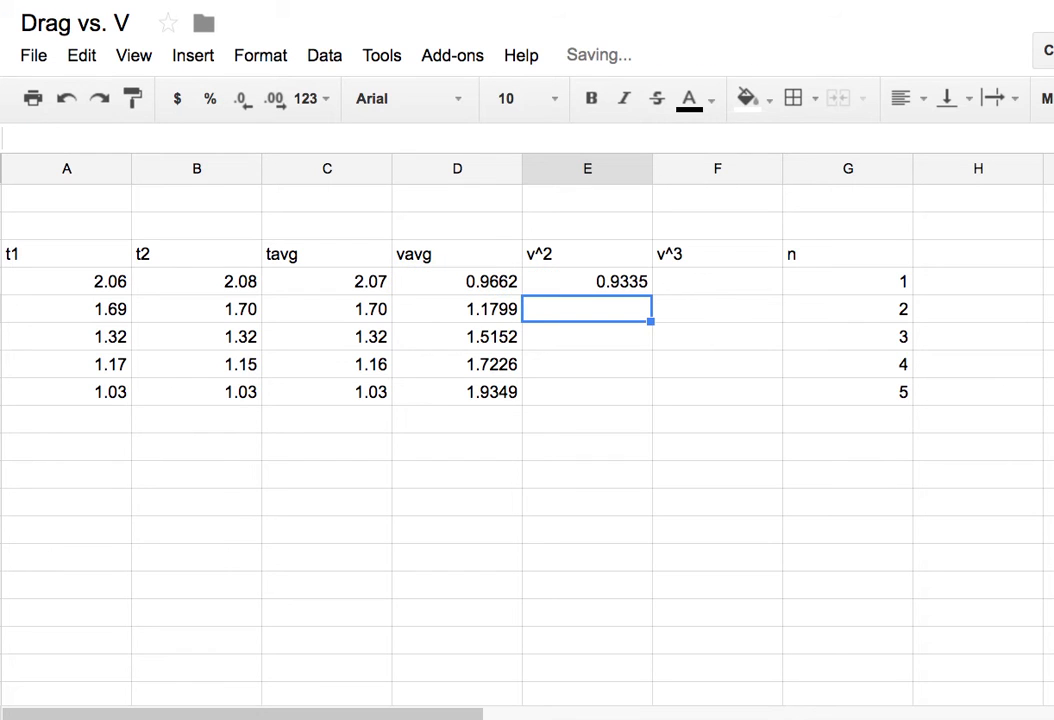
Step: Enter the v^3 formula =D4^3 in F4 and fill the formulas of E4:F4 down to row 8
click(693, 286)
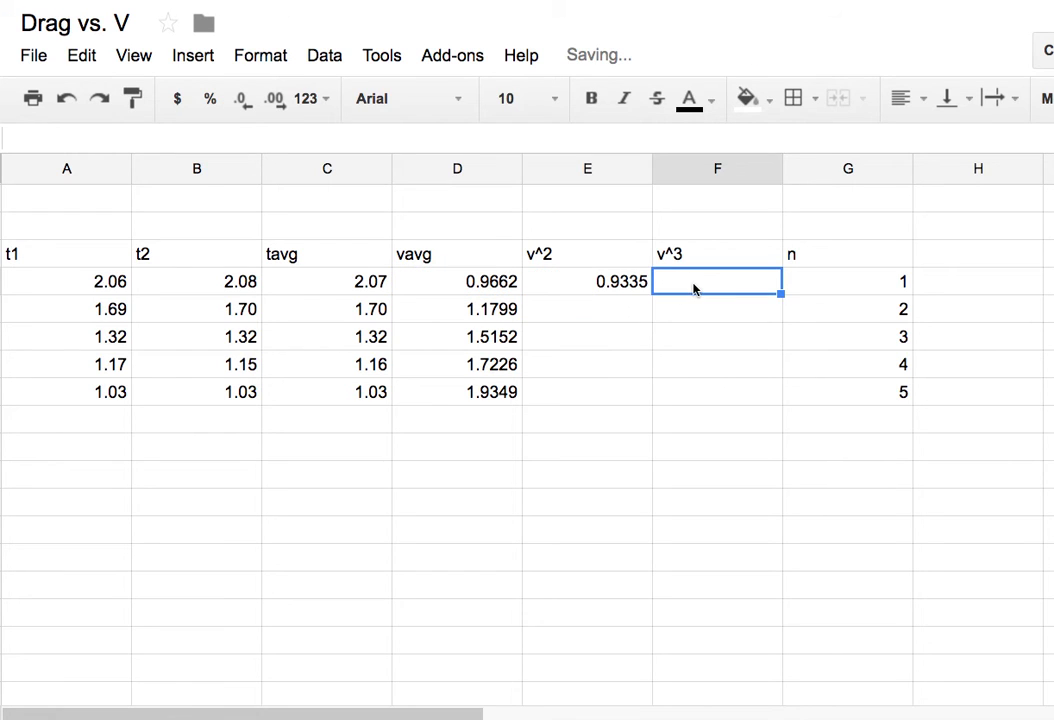
text(=)
click(478, 283)
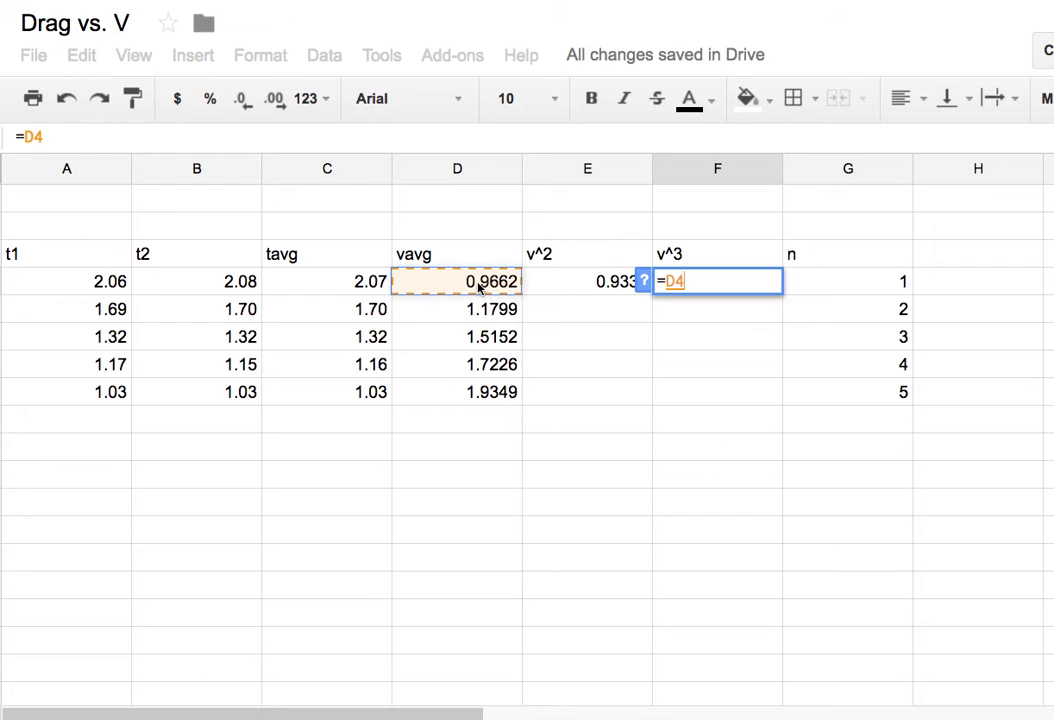
text(^3)
key(Return)
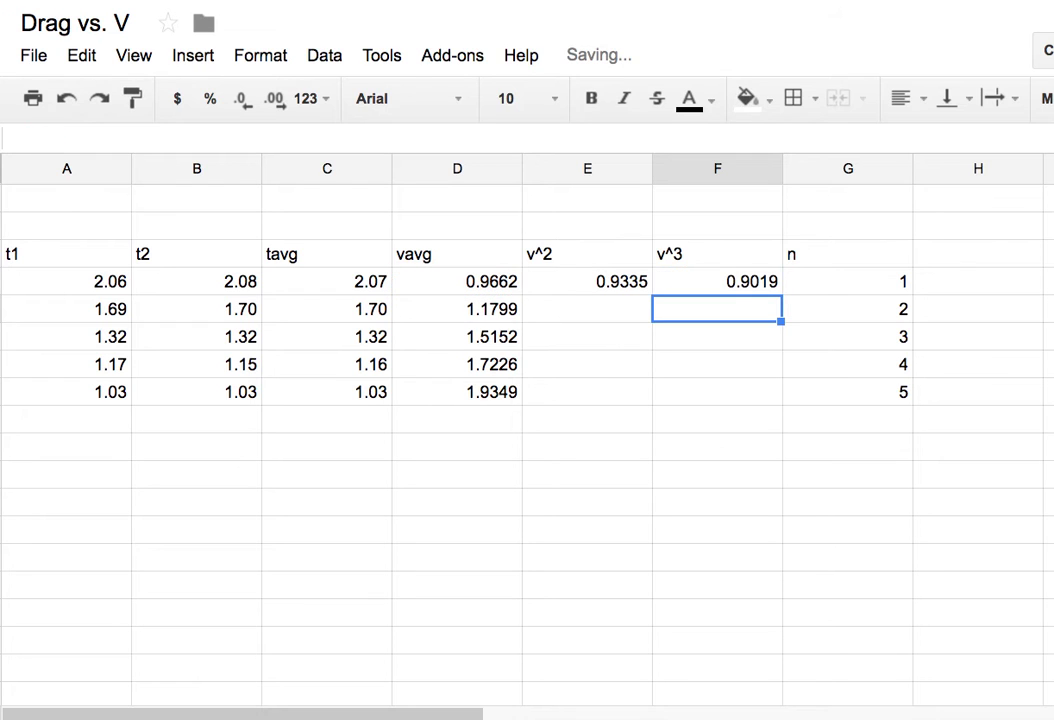
drag(562, 288, 771, 388)
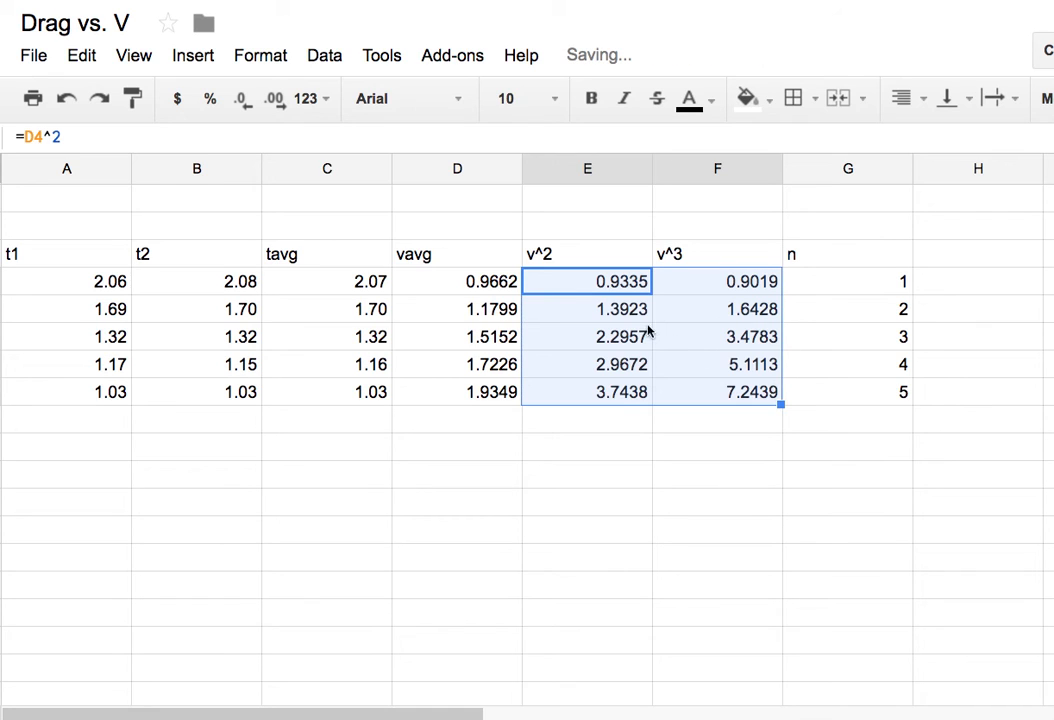
click(609, 459)
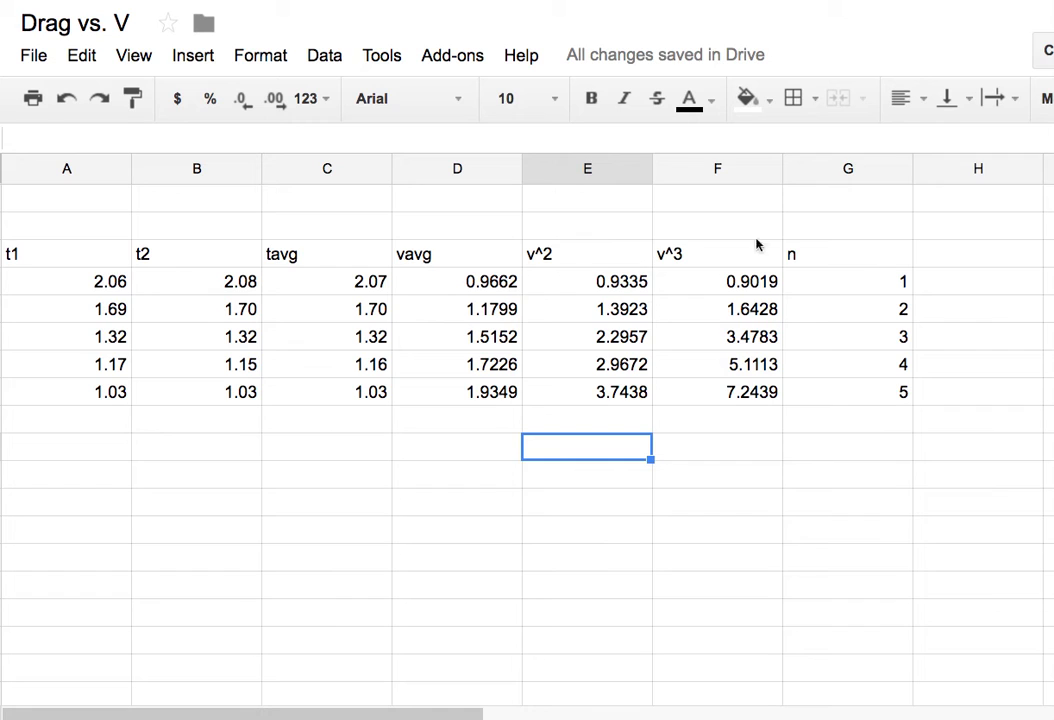
Step: Select the v^2 and n columns together with their headers, E3:E8 and G3:G8
mouse_move(576, 254)
mouse_down()
mouse_move(572, 299)
mouse_move(590, 385)
mouse_up()
drag(860, 261, 853, 402)
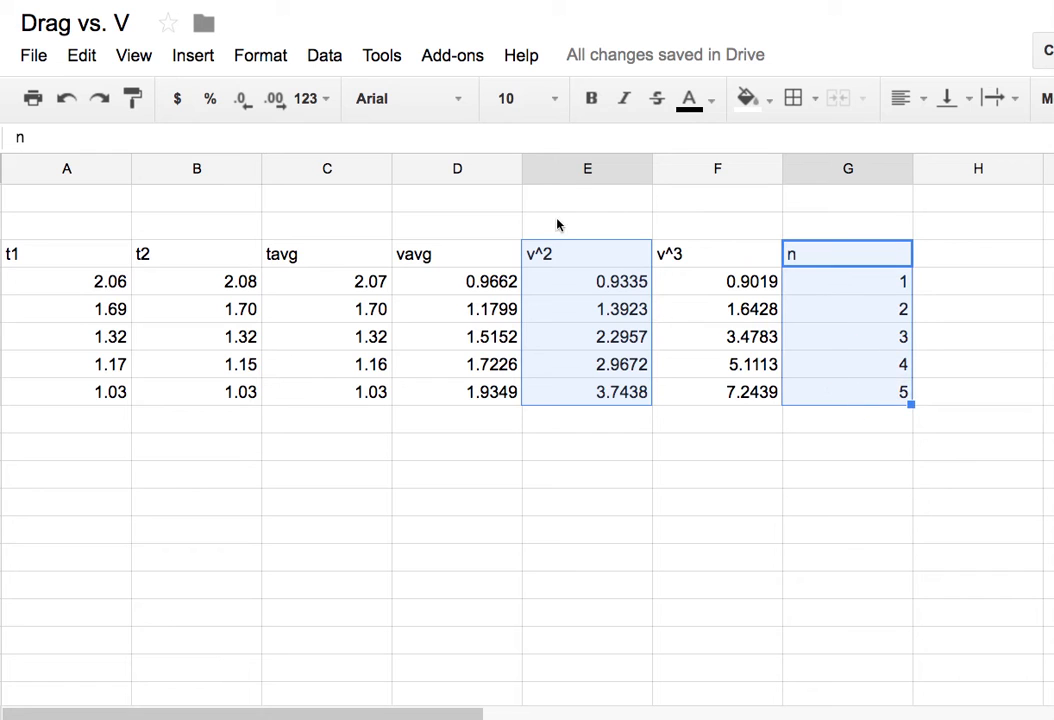
scroll(612, 383, down, 1)
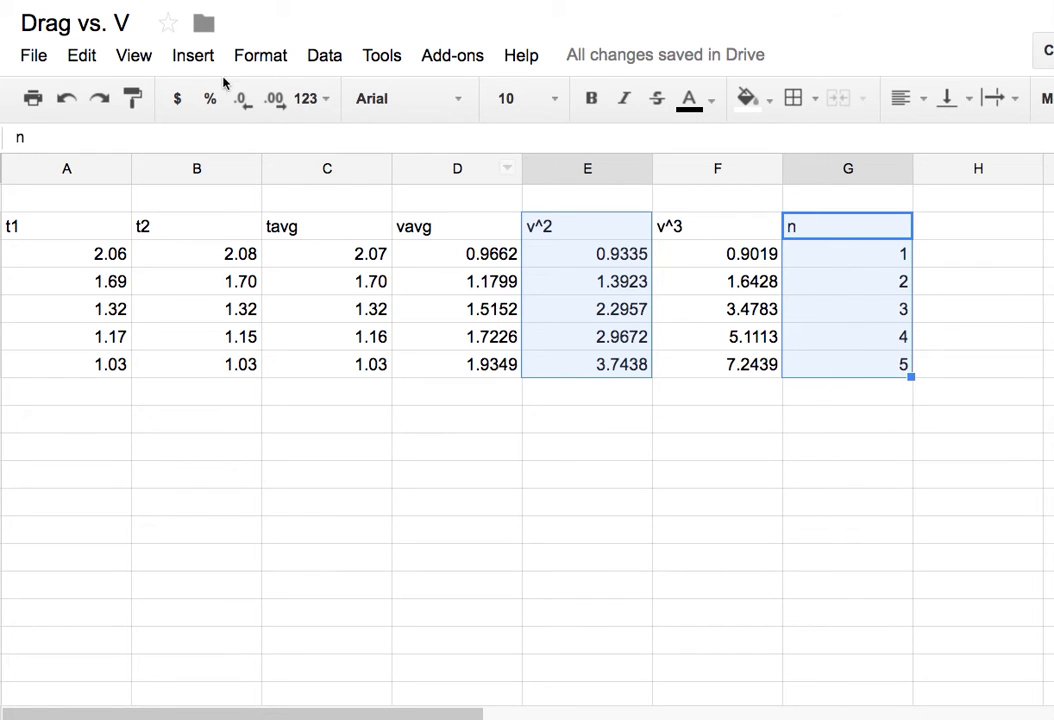
click(192, 55)
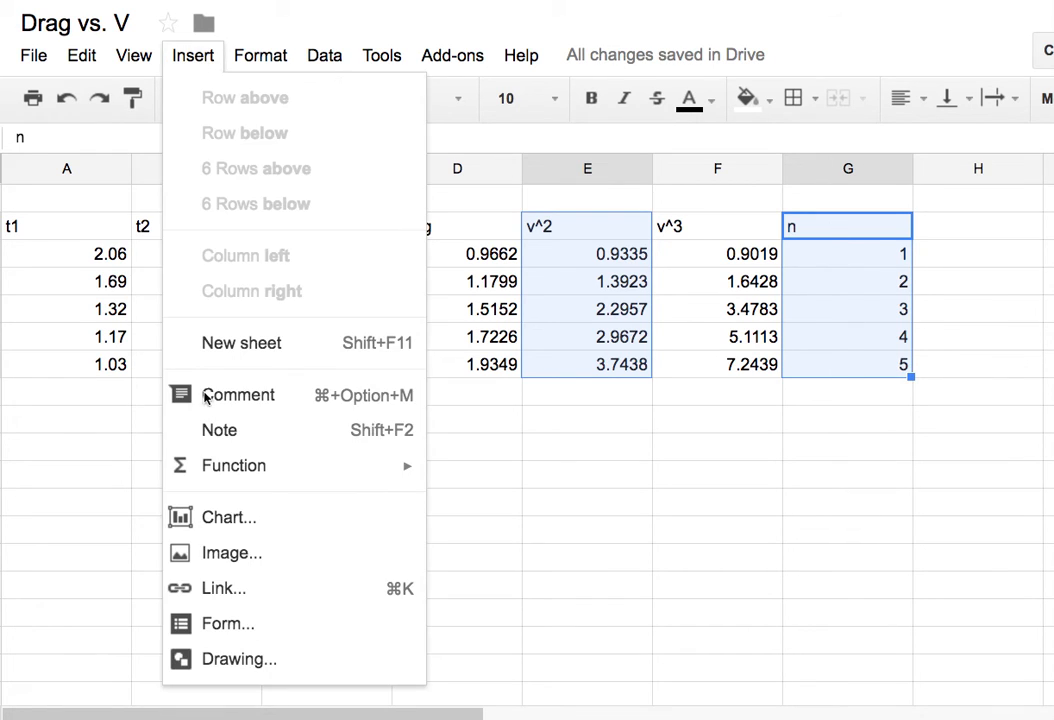
click(215, 553)
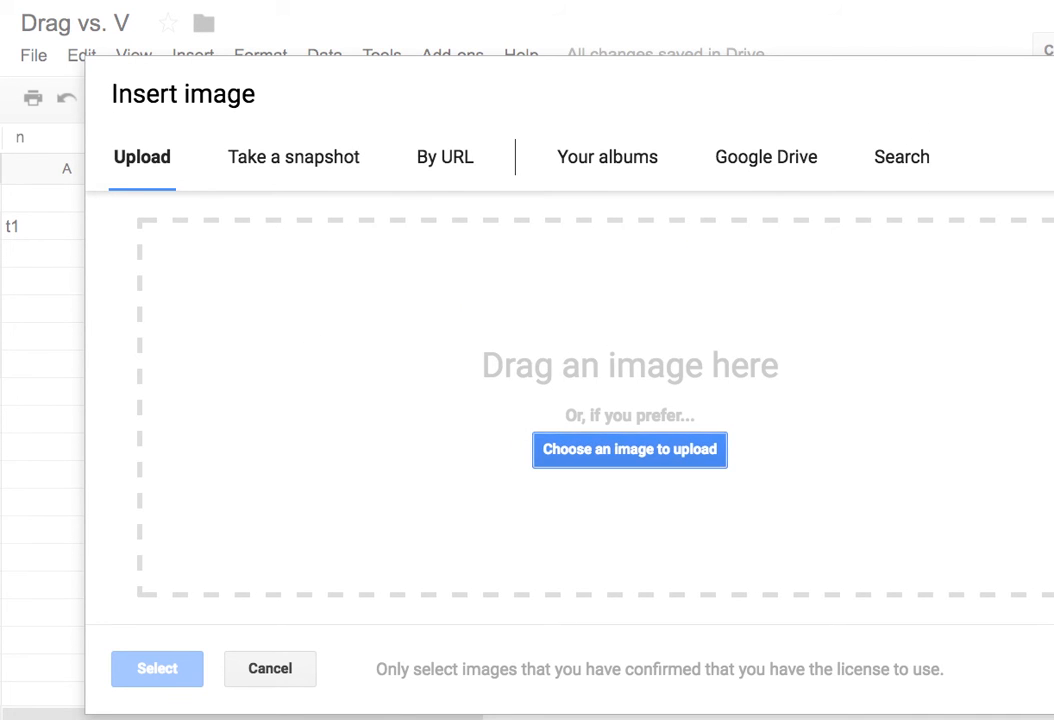
key(Escape)
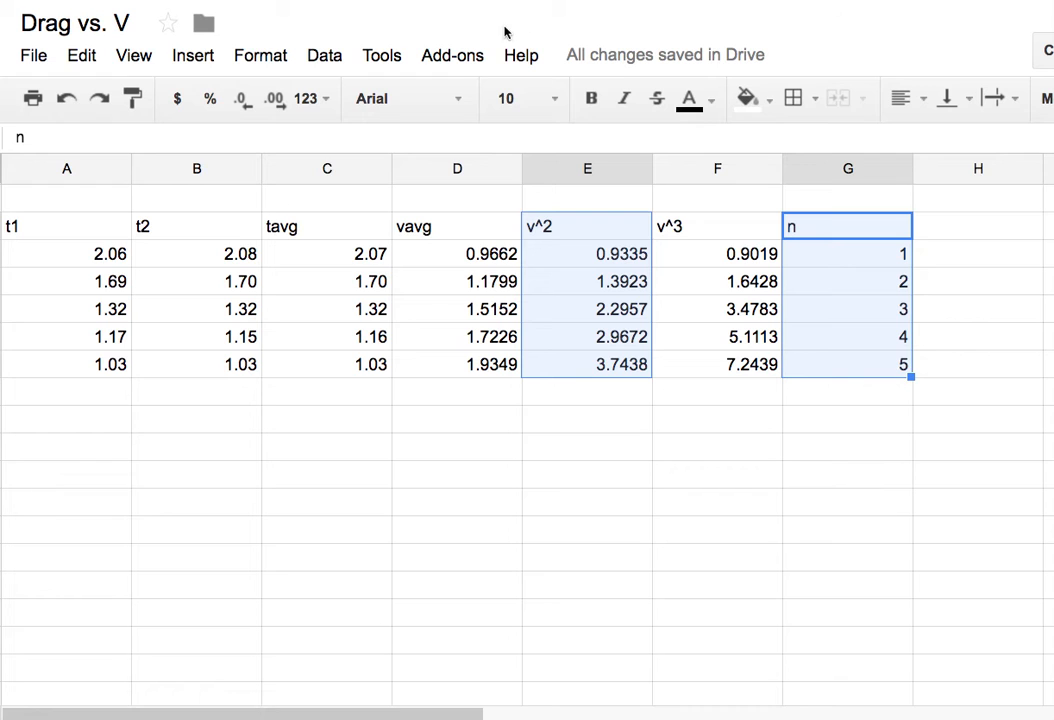
Step: Start a new chart from the selected v^2 and n data and set its type to scatter
click(194, 55)
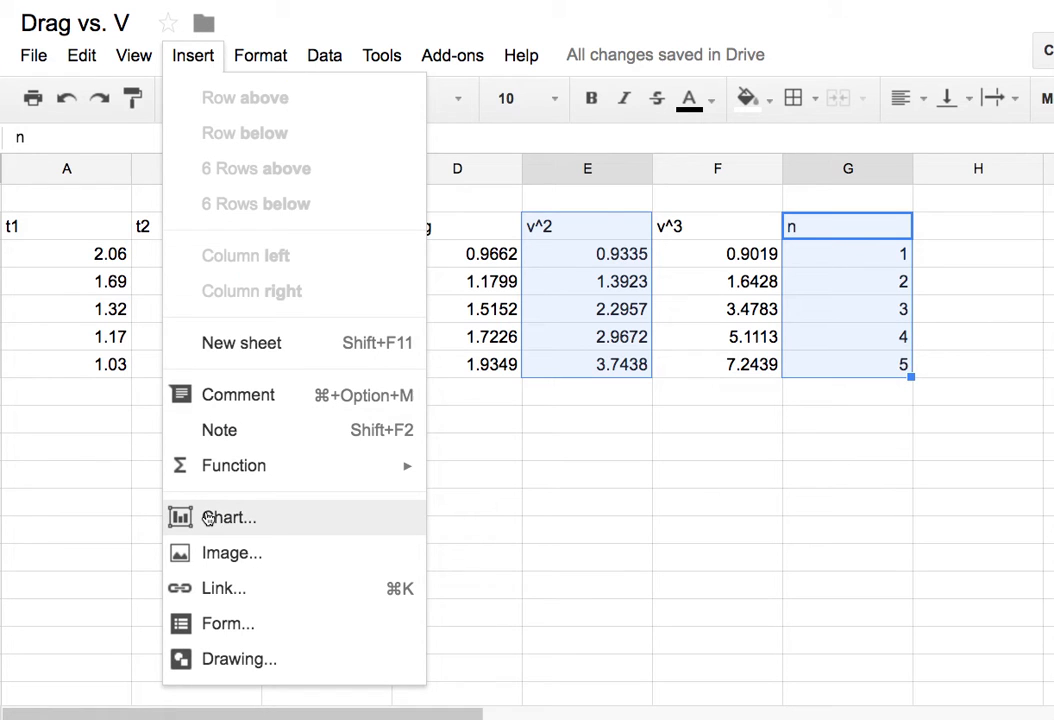
click(288, 445)
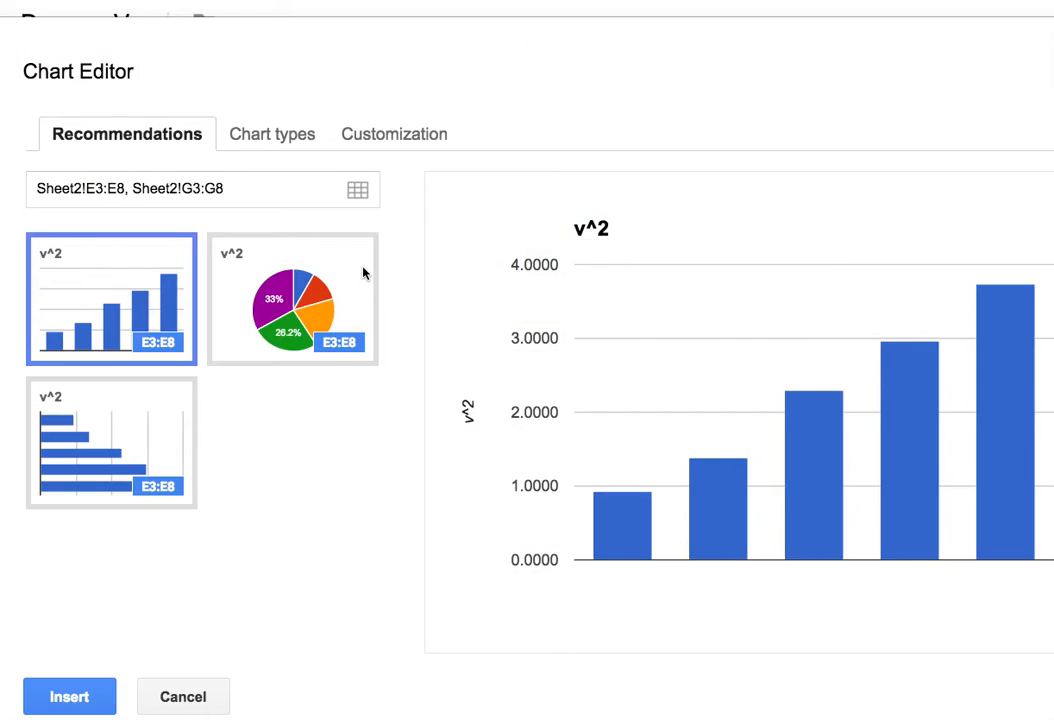
click(272, 138)
scroll(270, 442, down, 2)
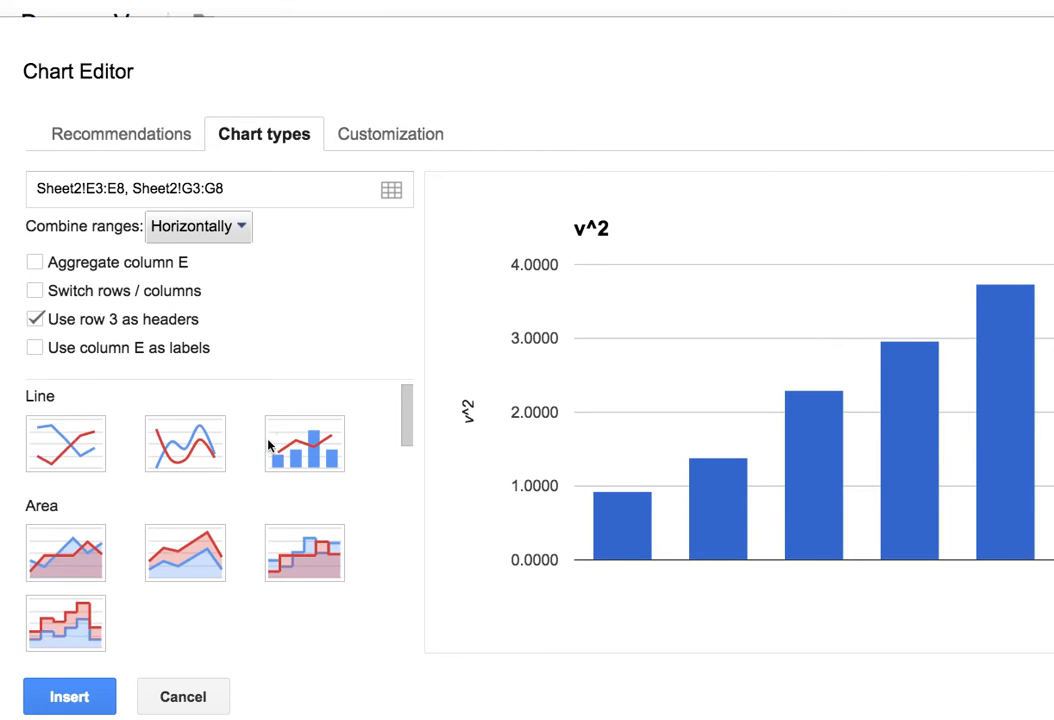
scroll(233, 560, down, 5)
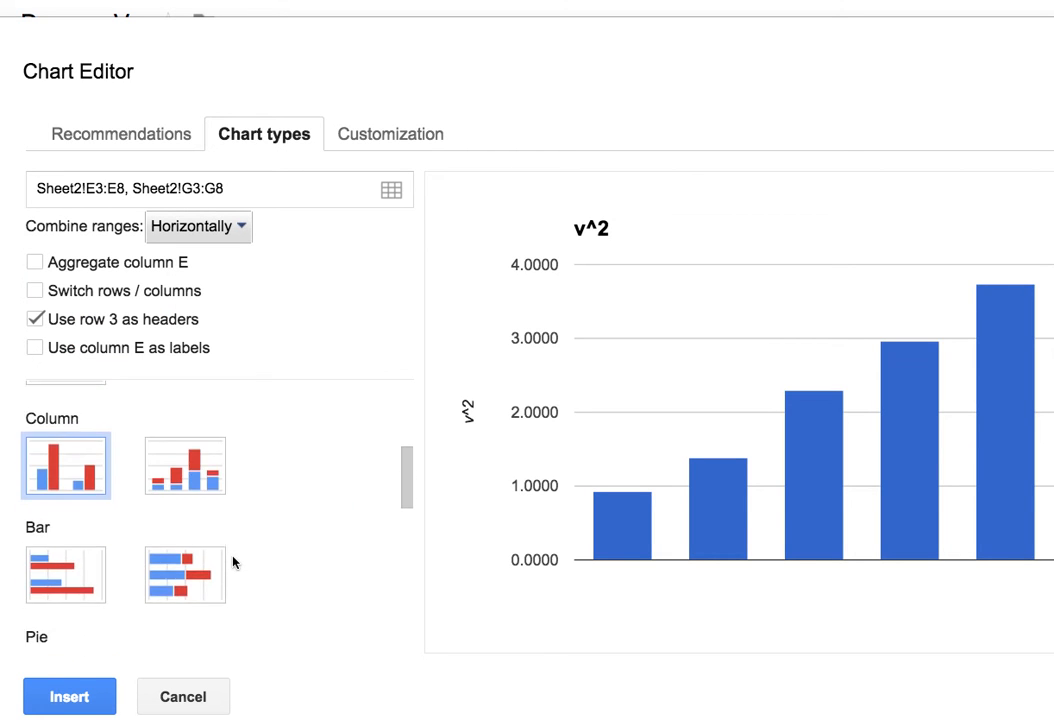
scroll(233, 563, down, 4)
scroll(233, 563, up, 2)
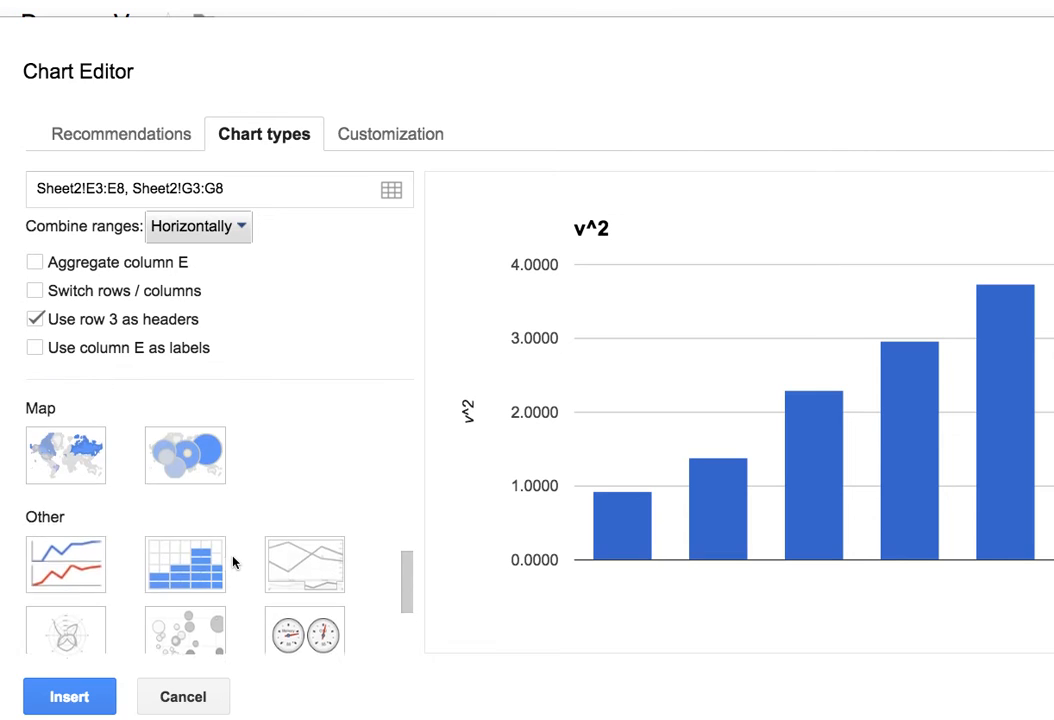
scroll(225, 560, up, 1)
click(80, 494)
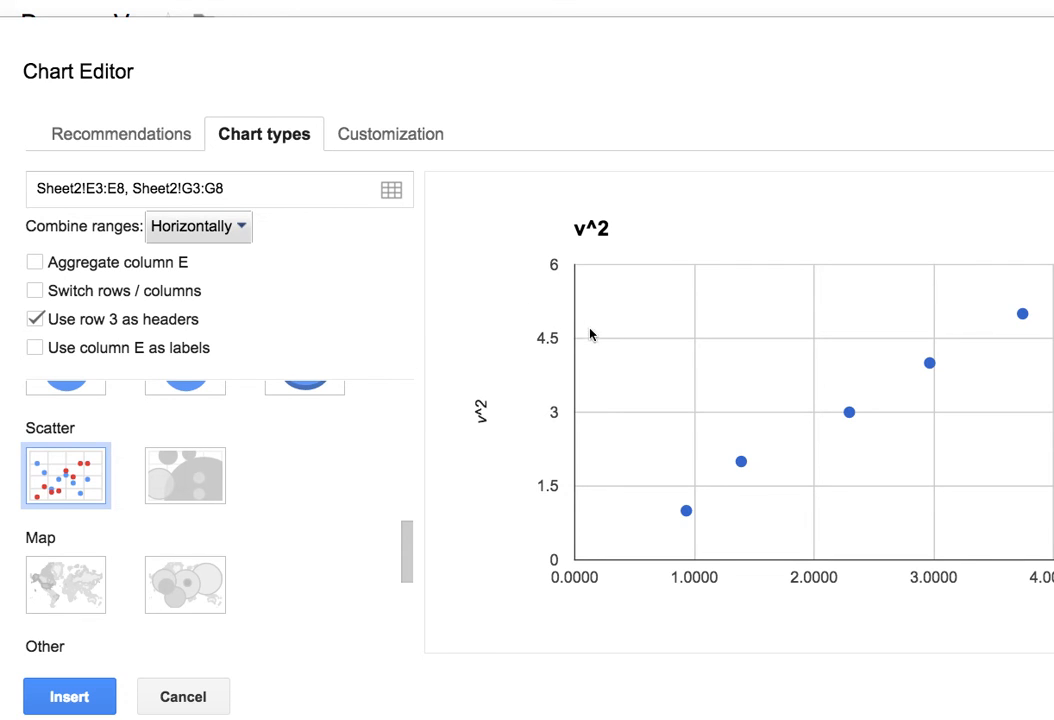
Step: Set the major gridlines of the chart's left vertical axis to 6
click(385, 140)
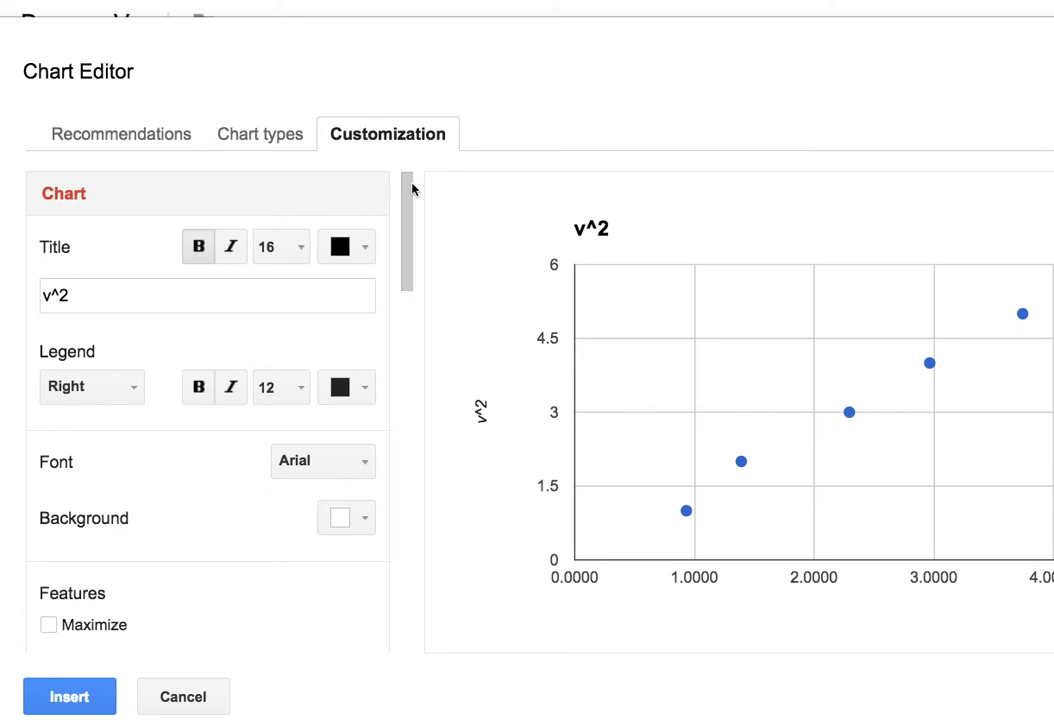
drag(407, 190, 403, 295)
click(346, 292)
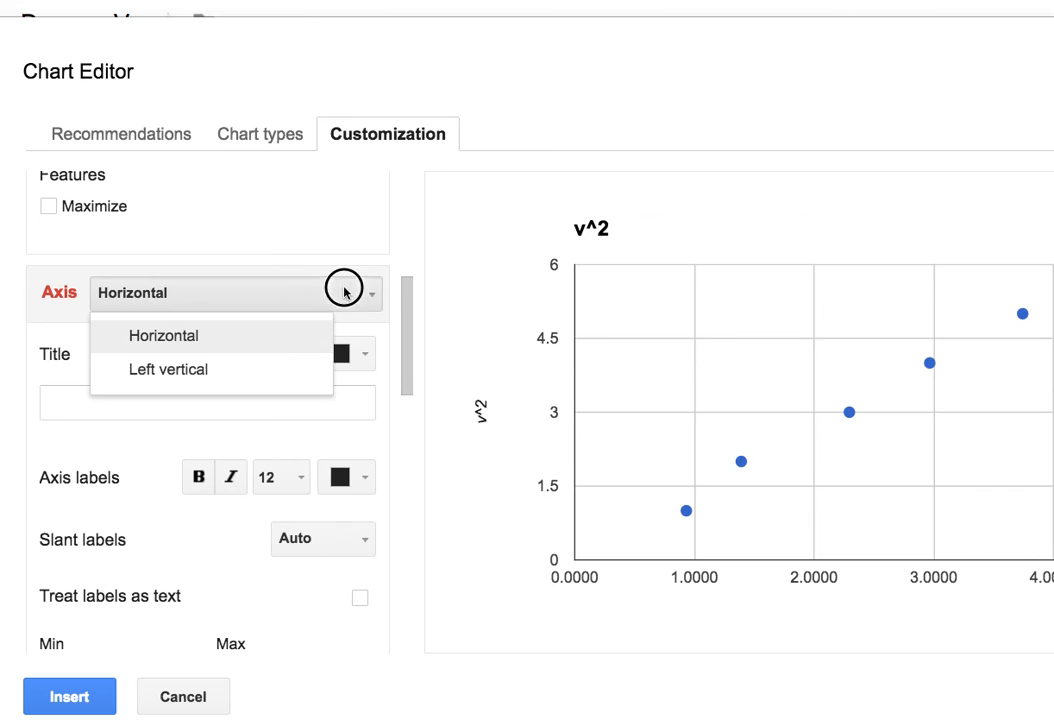
click(308, 374)
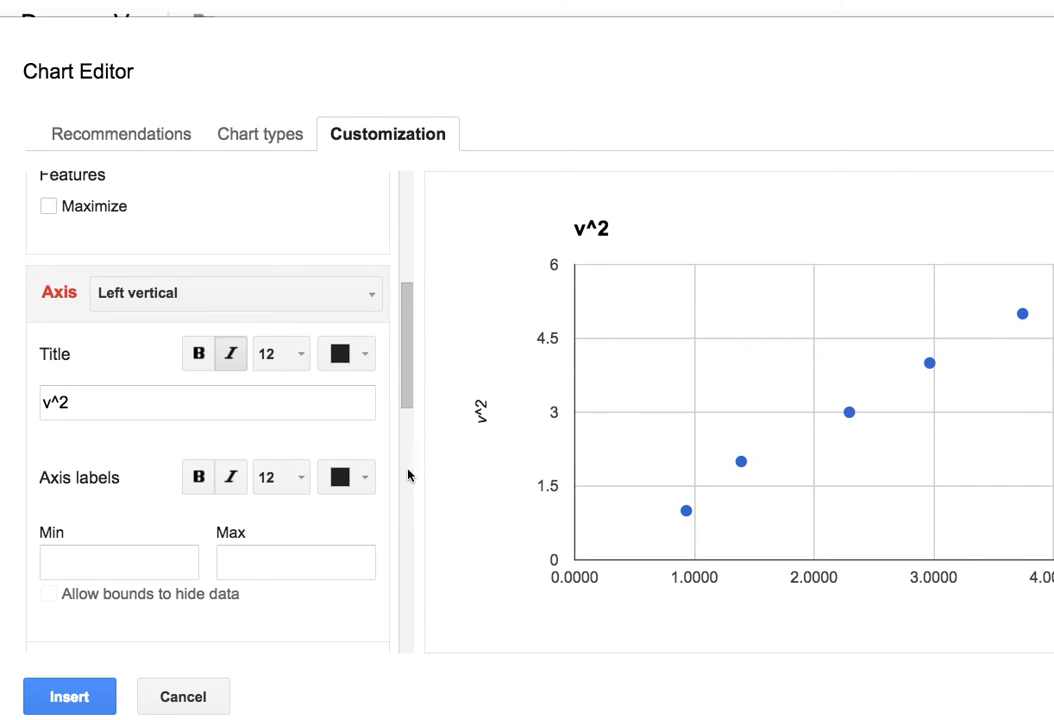
drag(412, 365, 405, 482)
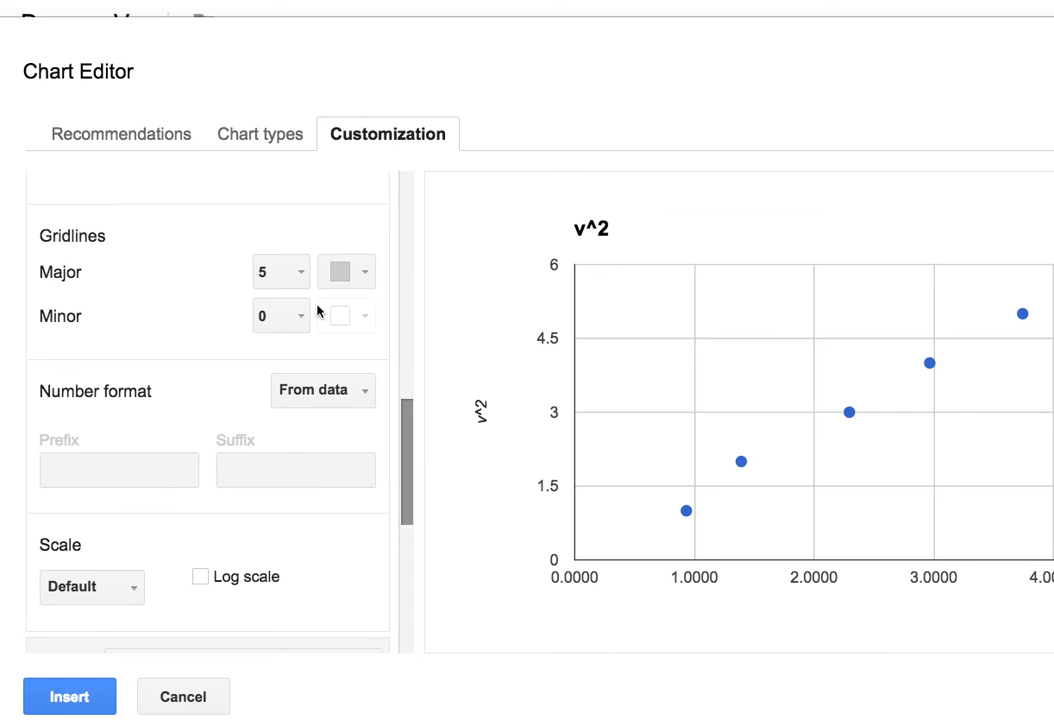
click(301, 273)
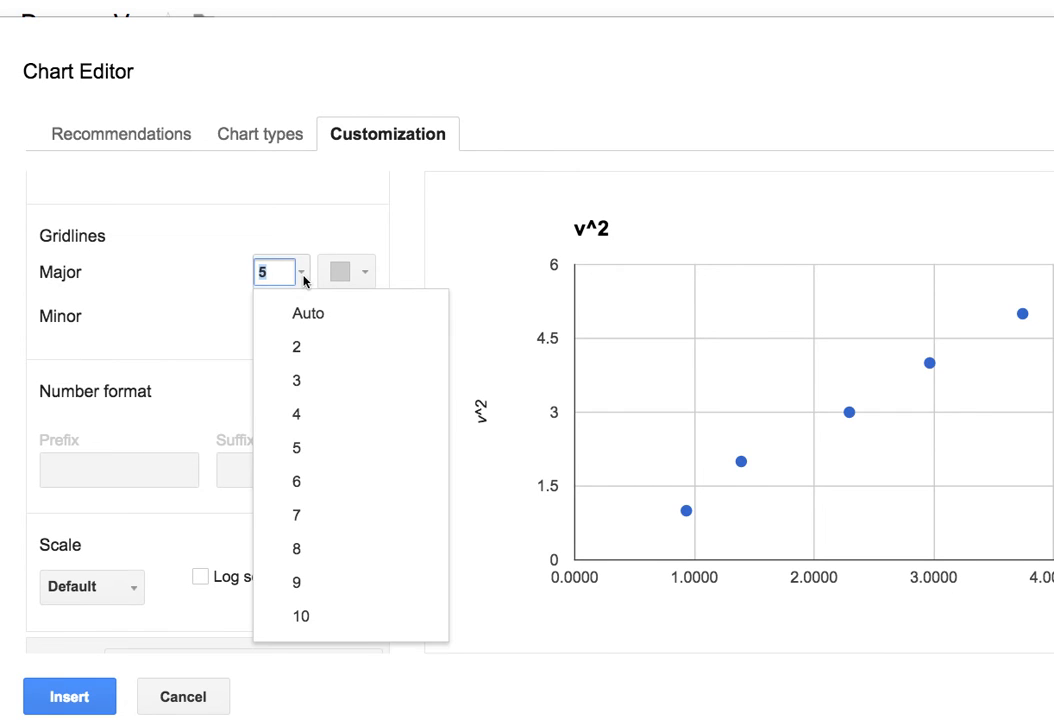
click(298, 481)
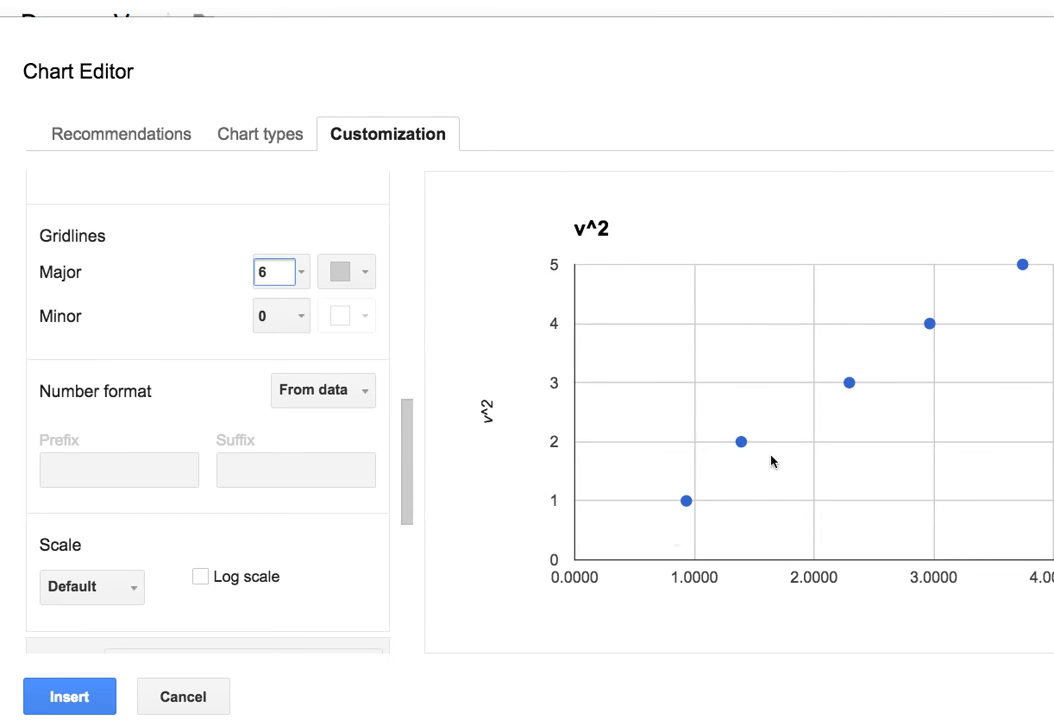
Step: Add a linear trendline to the n series and insert the scatter chart into the sheet
mouse_move(682, 509)
mouse_move(740, 457)
drag(408, 405, 400, 623)
click(358, 609)
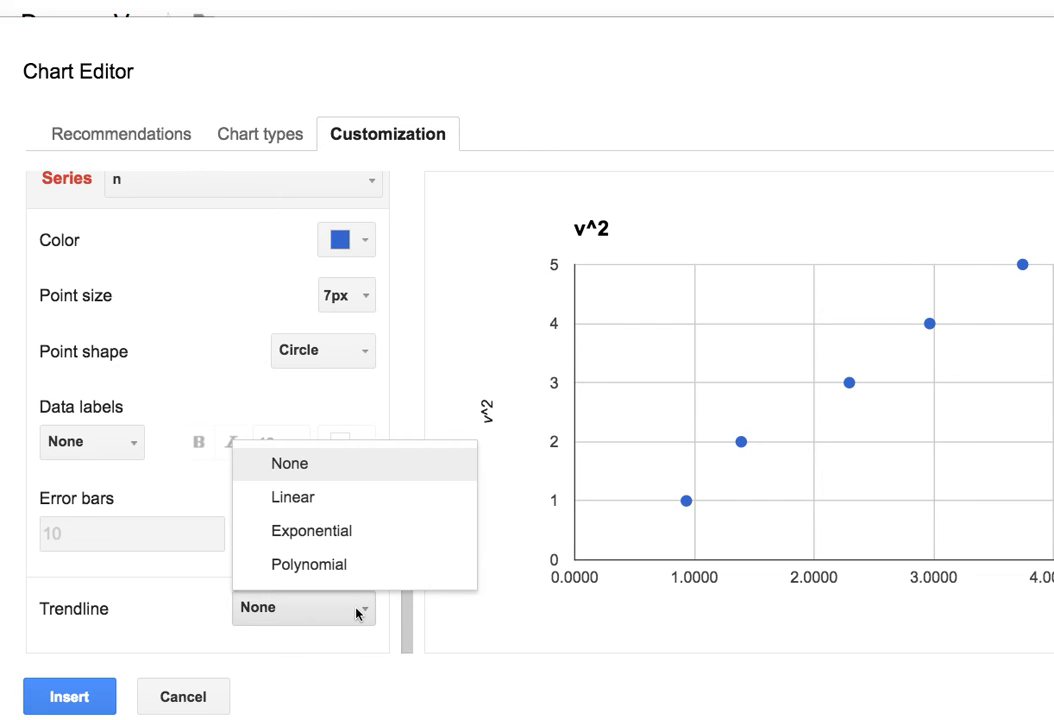
click(321, 509)
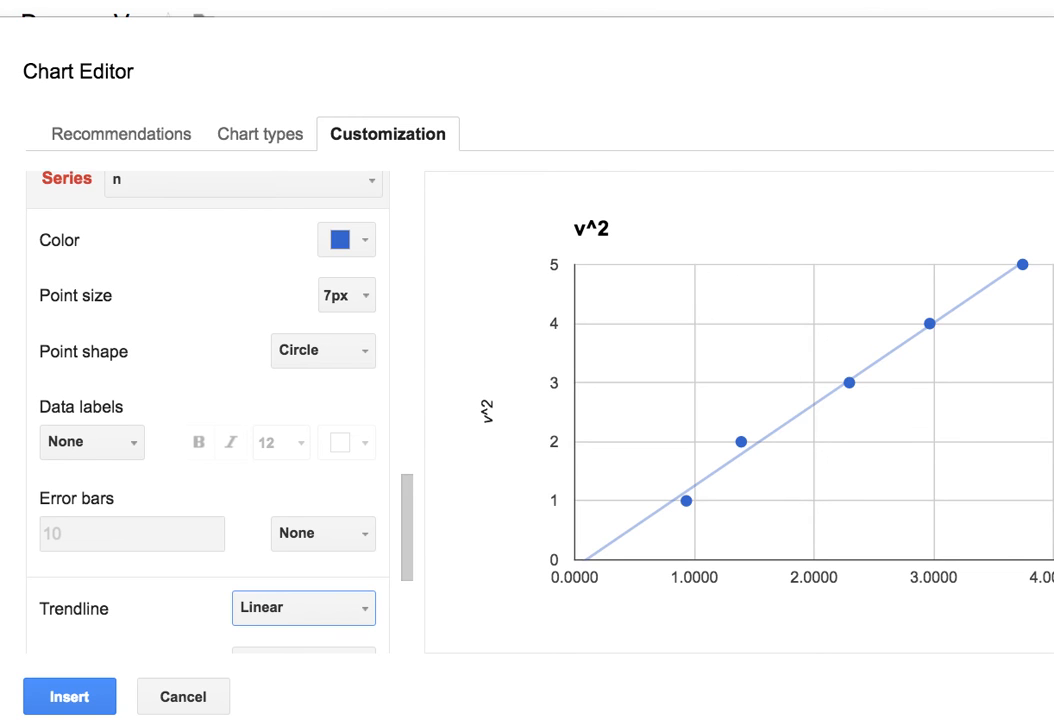
click(95, 698)
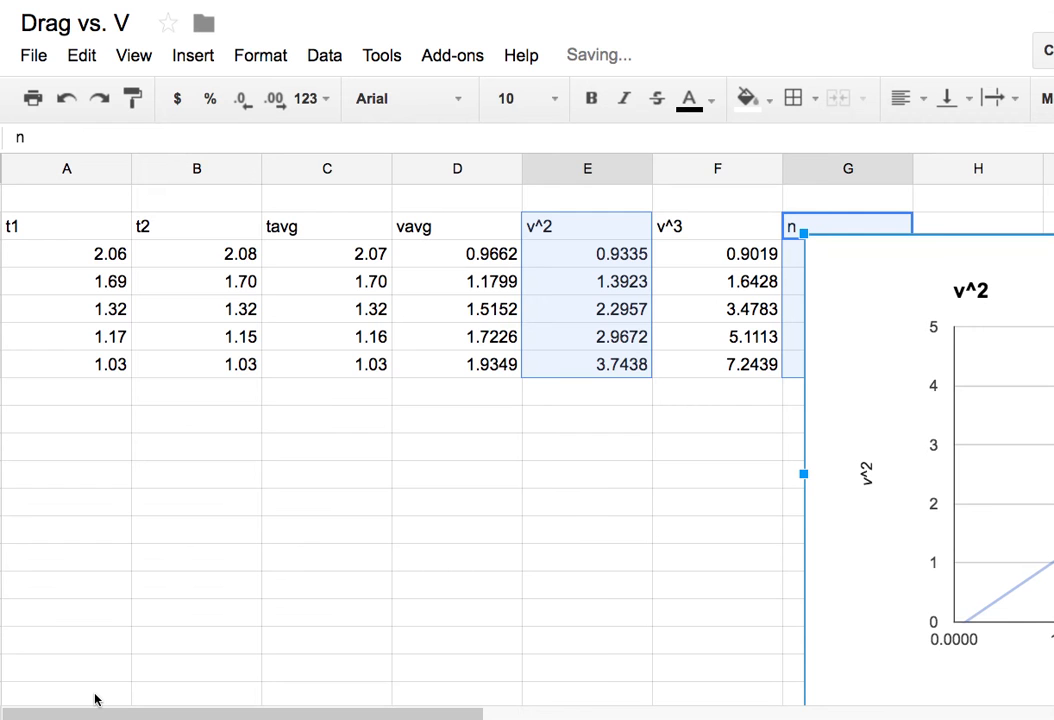
Step: Move the chart below the data table under columns A to D and shrink it so it covers no data
drag(815, 283, 763, 341)
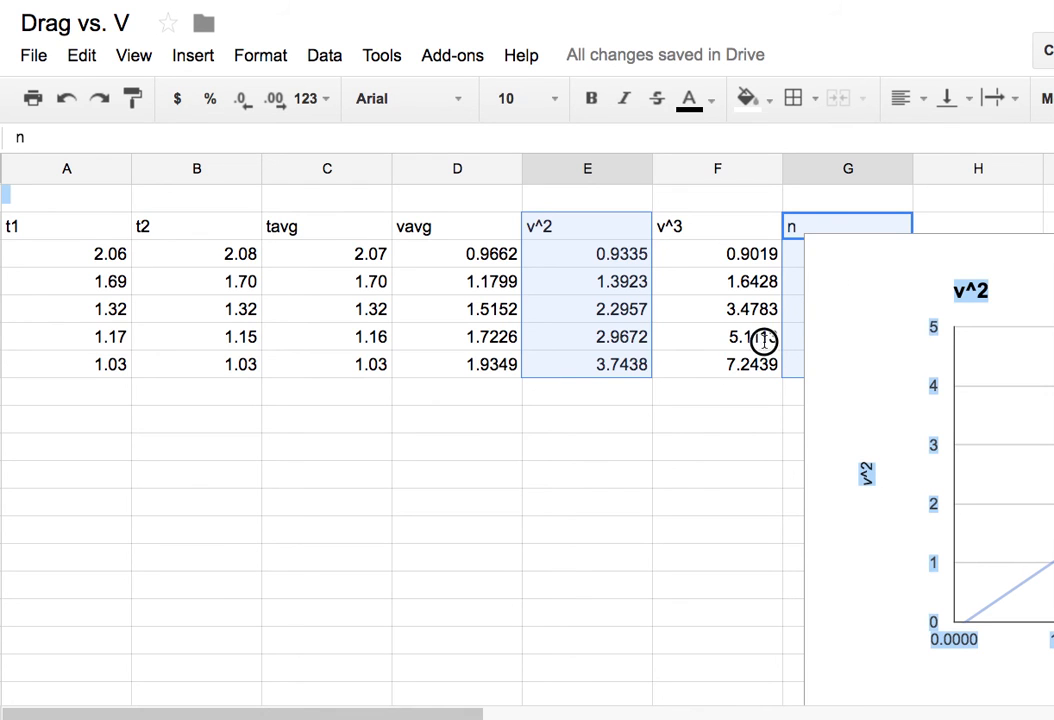
click(834, 243)
drag(840, 238, 101, 325)
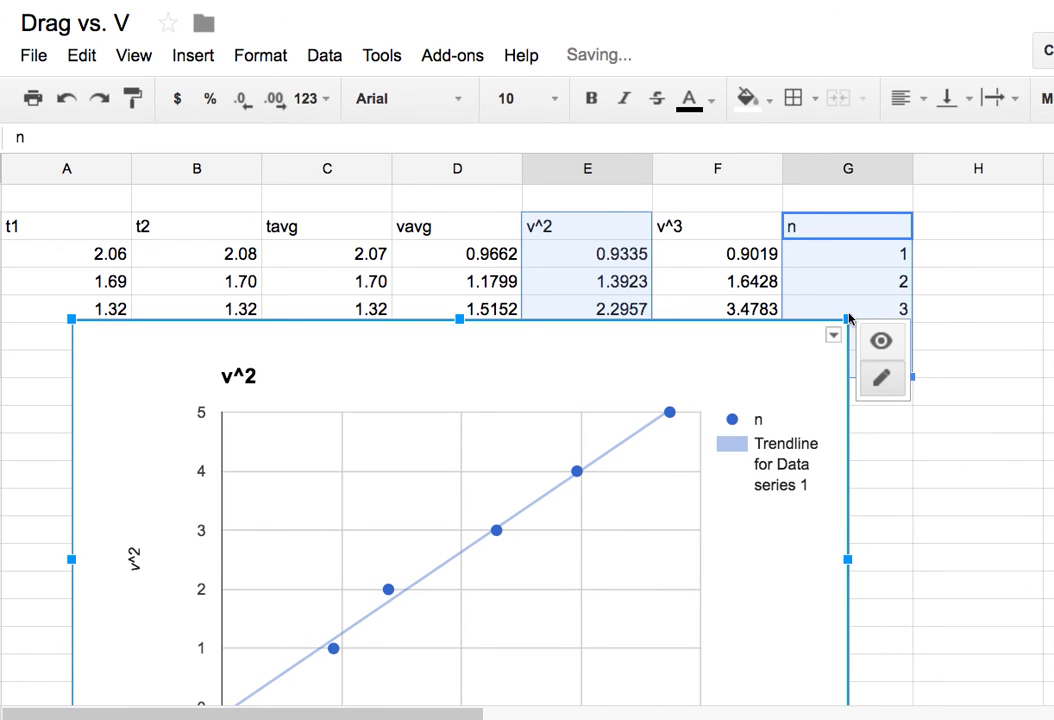
drag(848, 318, 560, 510)
drag(419, 513, 387, 408)
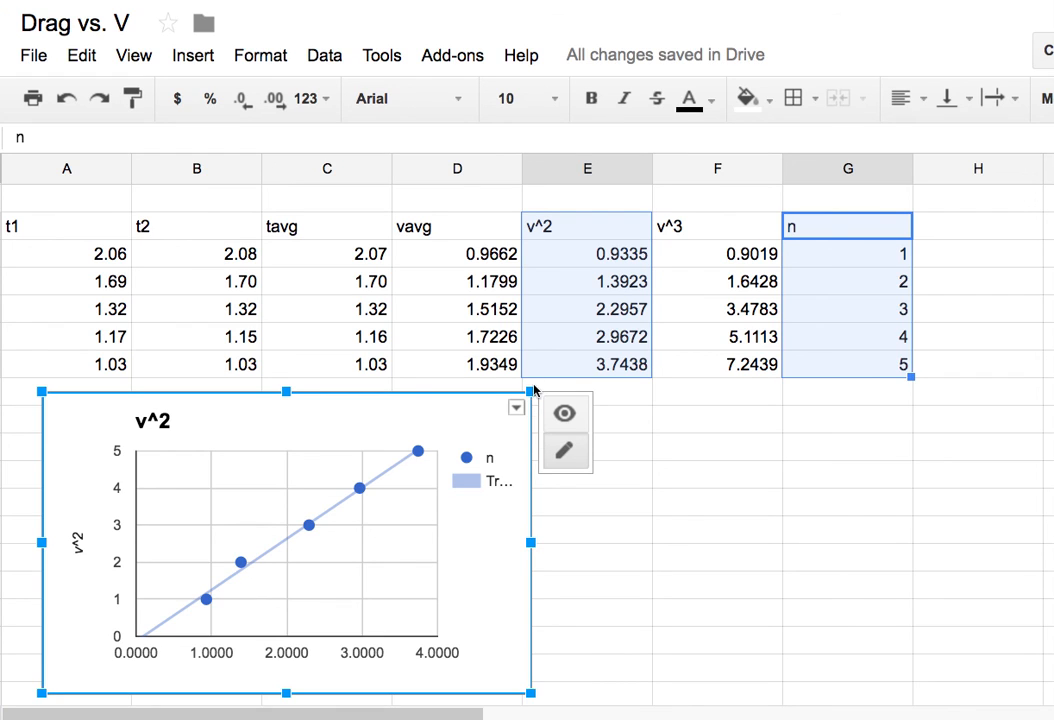
drag(531, 391, 471, 403)
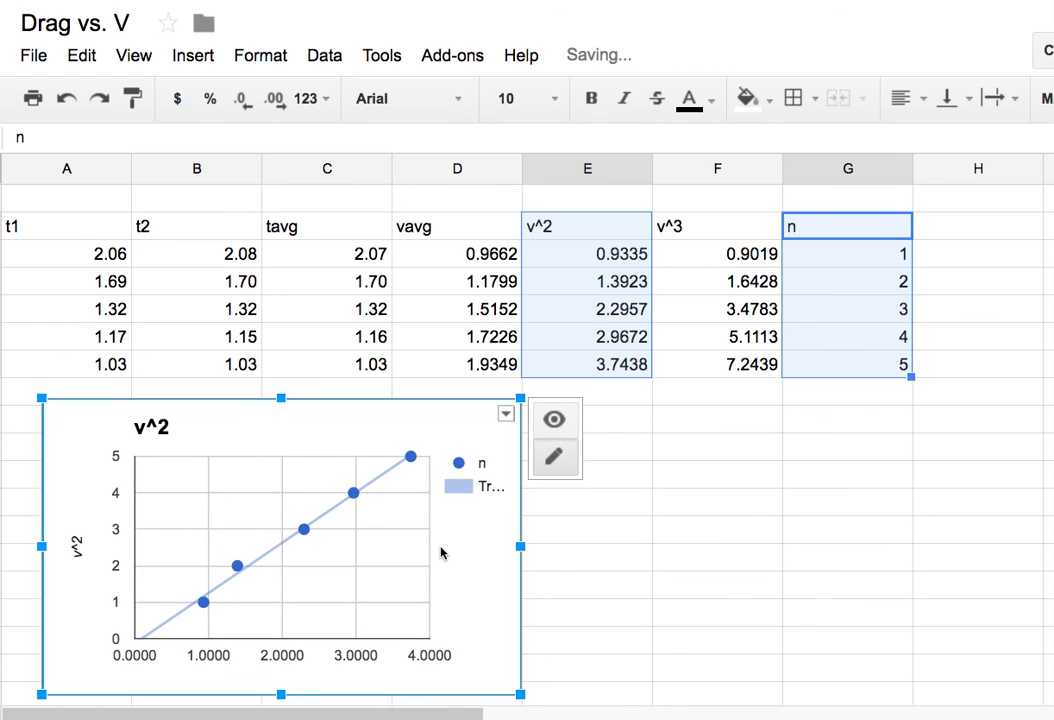